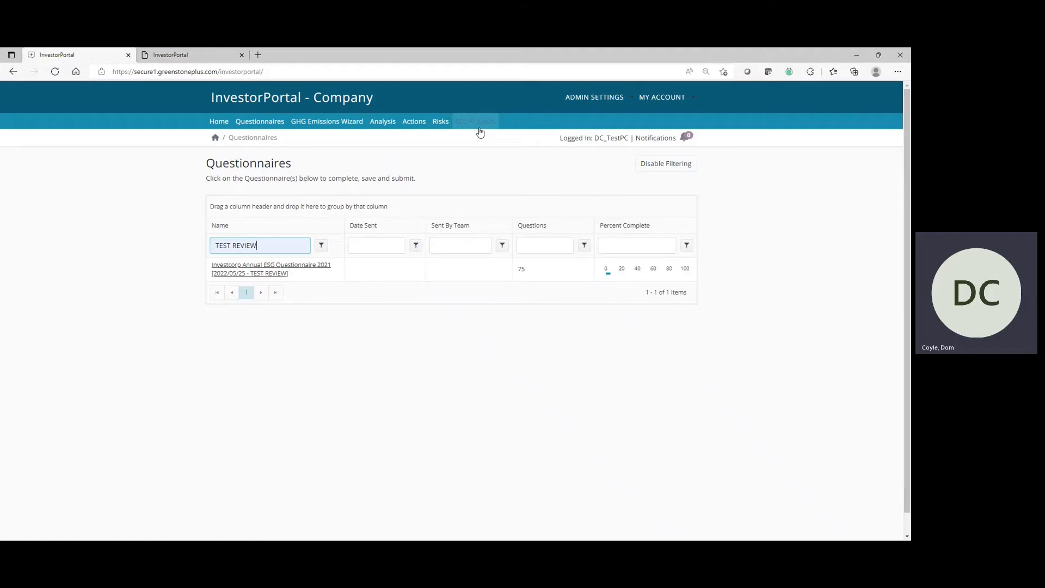
Step: Open the Investcorp Annual ESG Questionnaire 2021 [2022/05/25 - TEST REVIEW] and read through its introduction
mouse_move(610, 100)
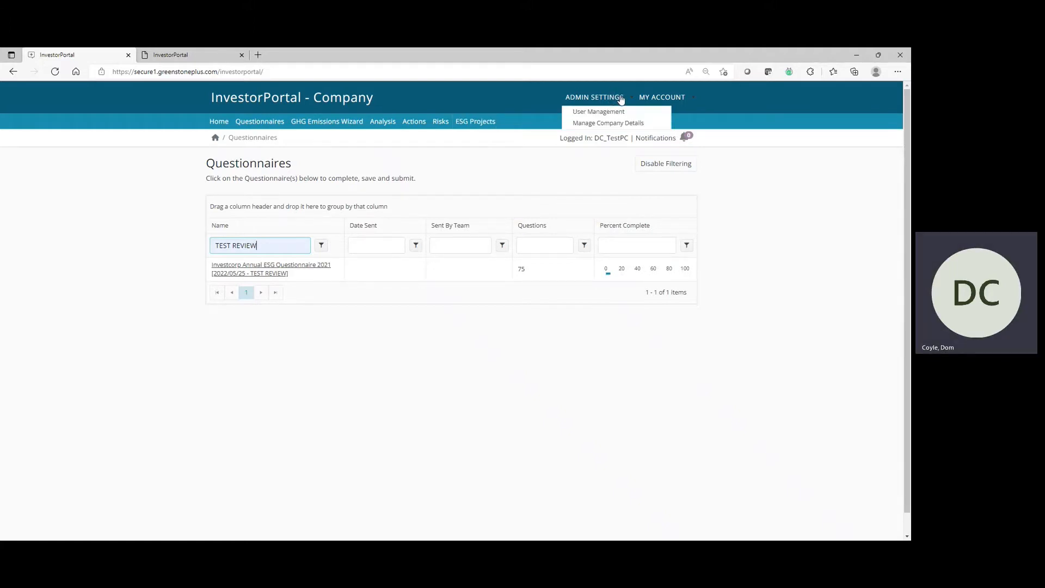
mouse_move(661, 101)
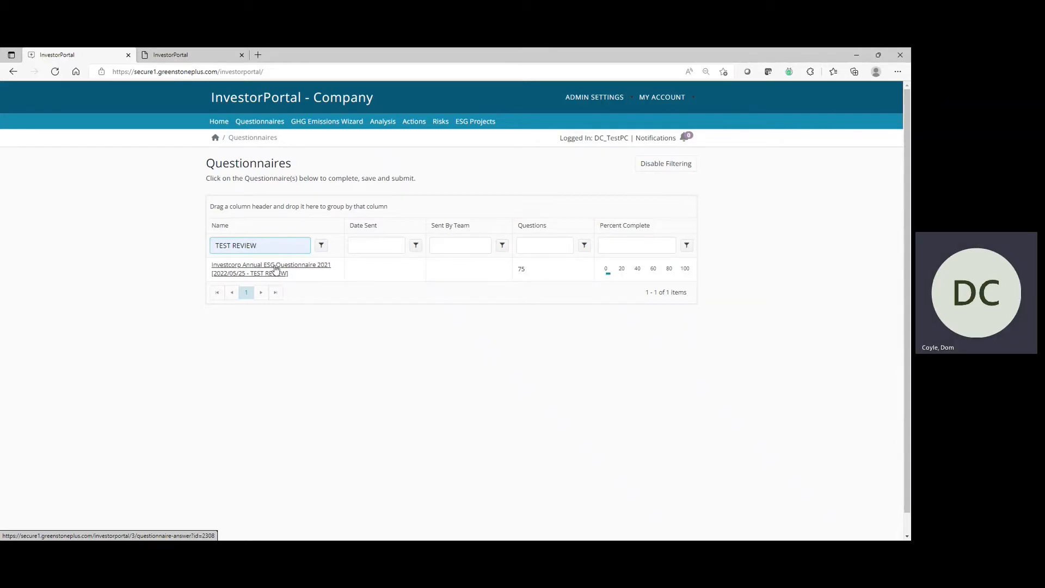
left_click(323, 269)
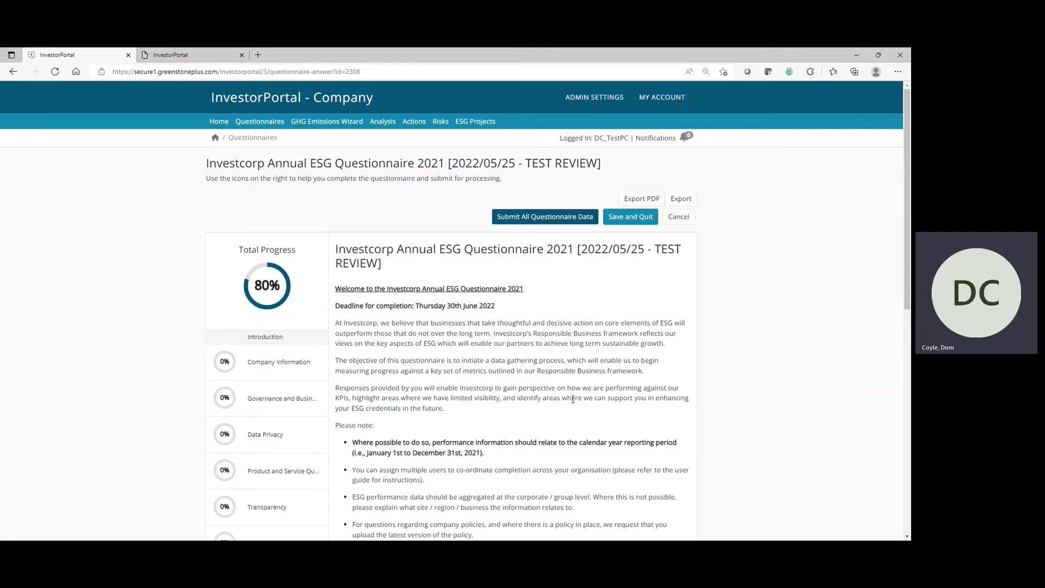
scroll(573, 401, "down", 5)
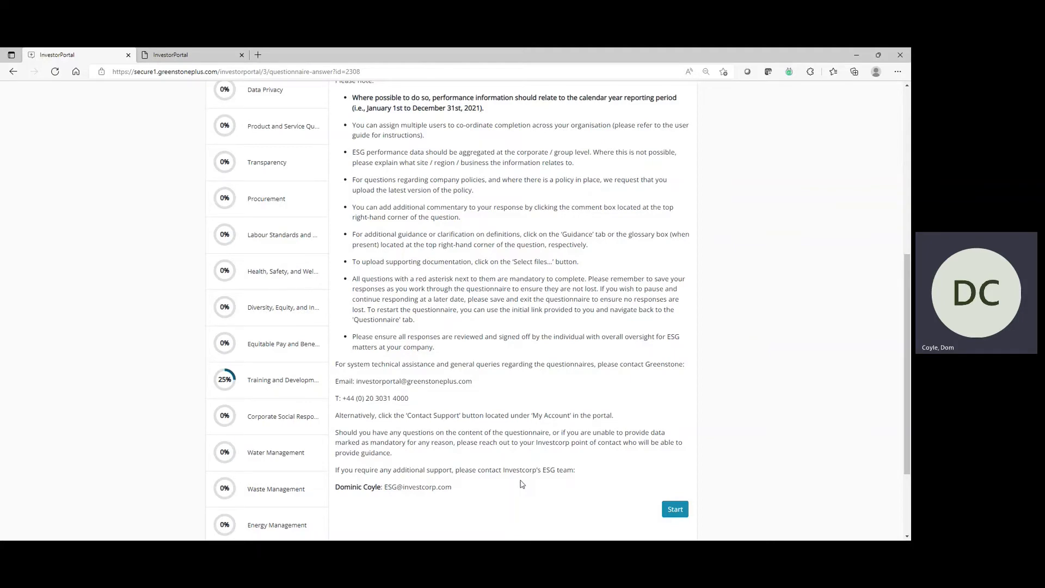
scroll(282, 298, "up", 5)
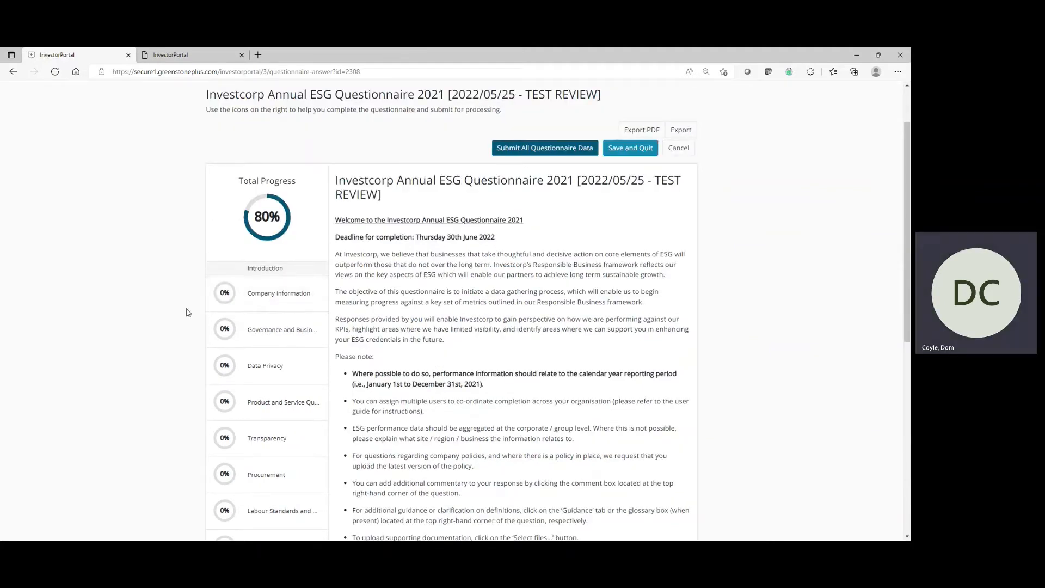
Step: Look through the questions in the Company Information, Governance and Business Ethics, and Data Privacy sections, continuing past unanswered required questions
left_click(258, 298)
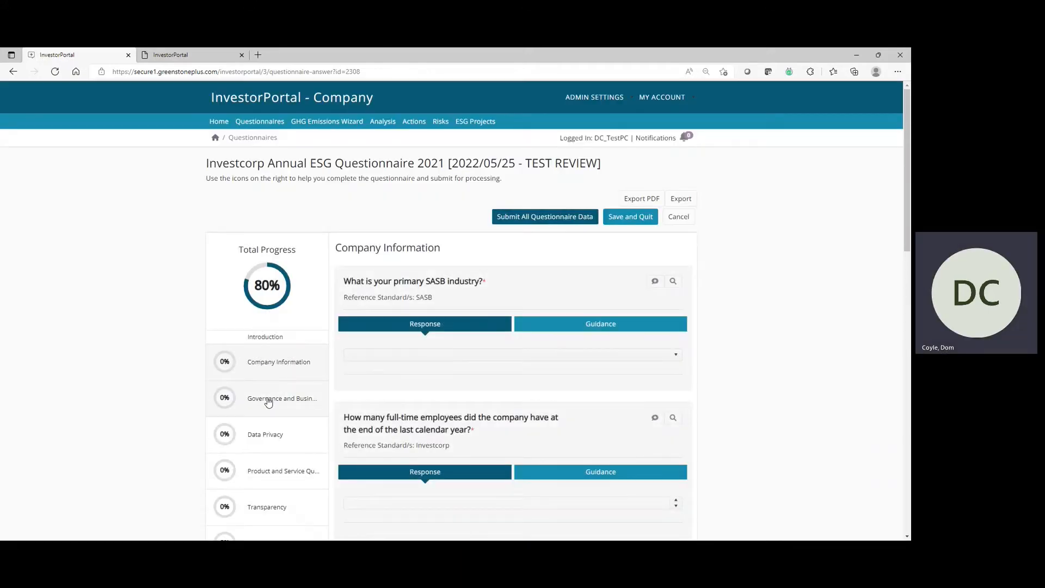
left_click(268, 402)
left_click(500, 347)
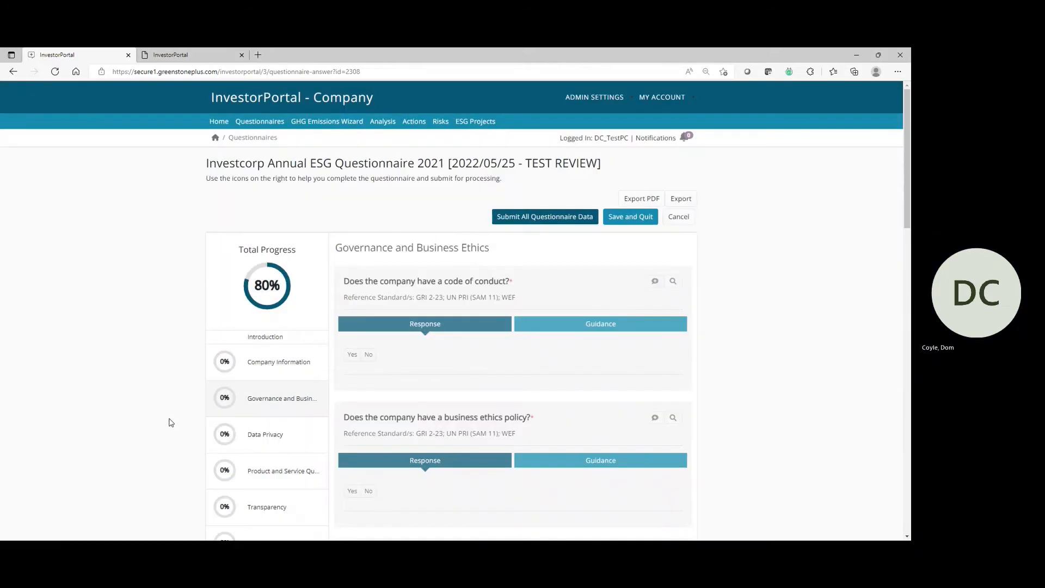
scroll(171, 423, "down", 1)
left_click(266, 368)
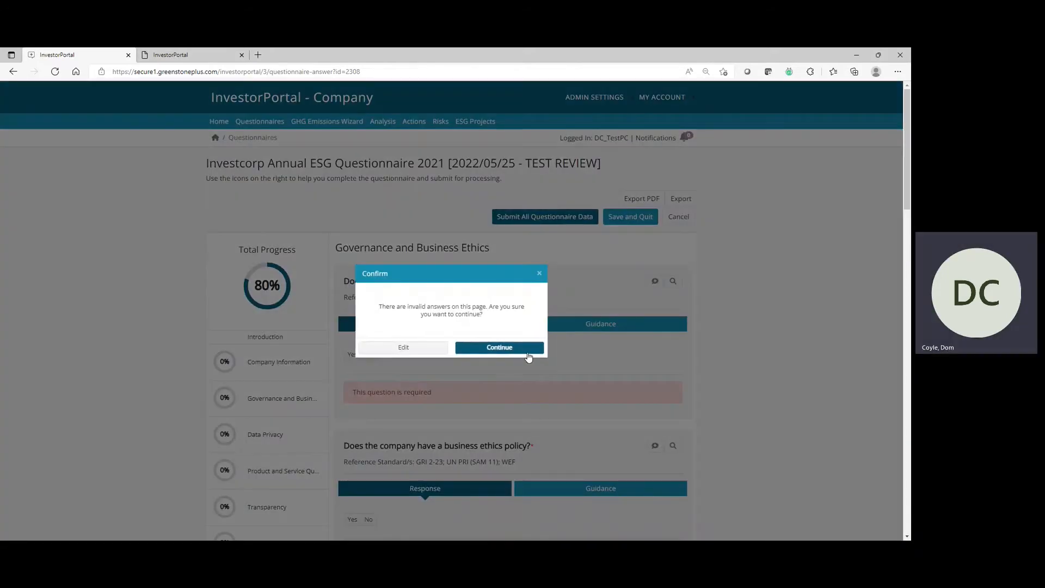
left_click(525, 348)
scroll(220, 439, "down", 3)
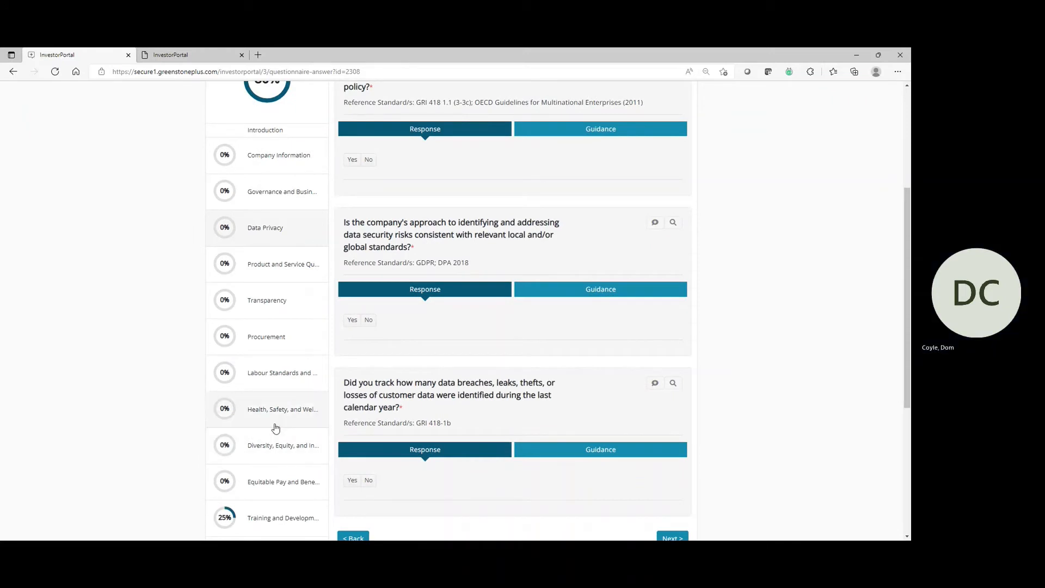
scroll(275, 428, "up", 3)
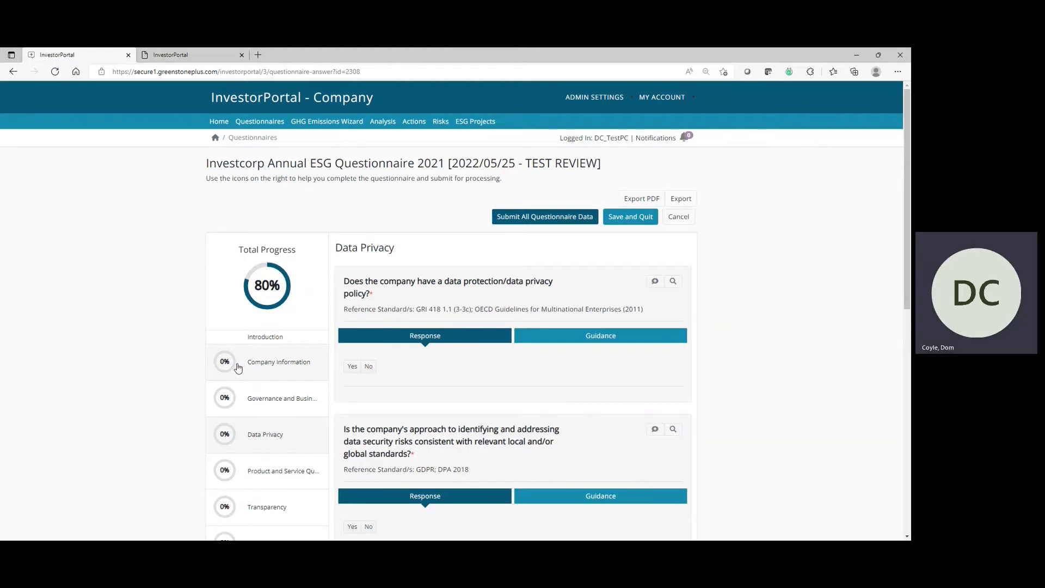
scroll(271, 381, "down", 5)
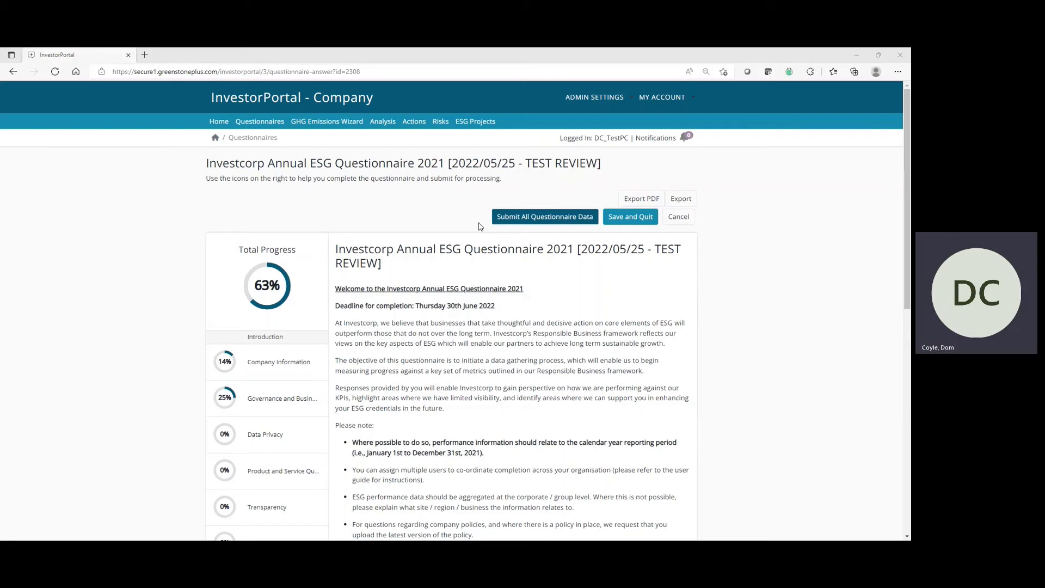
left_click(512, 218)
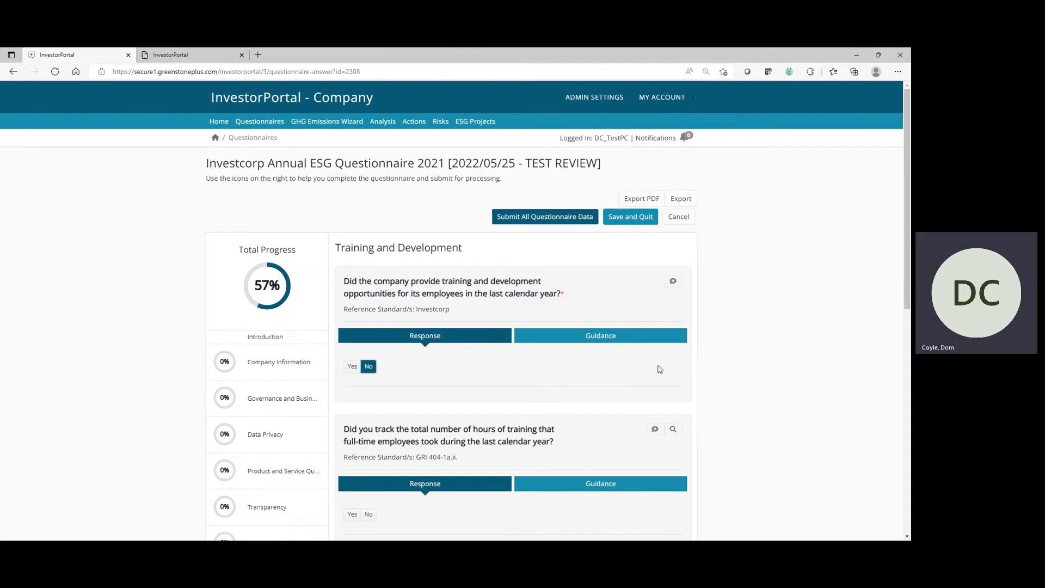
Step: Examine the Training and Development questions and read the guidance for the question on employee training and development opportunities
scroll(657, 369, "down", 1)
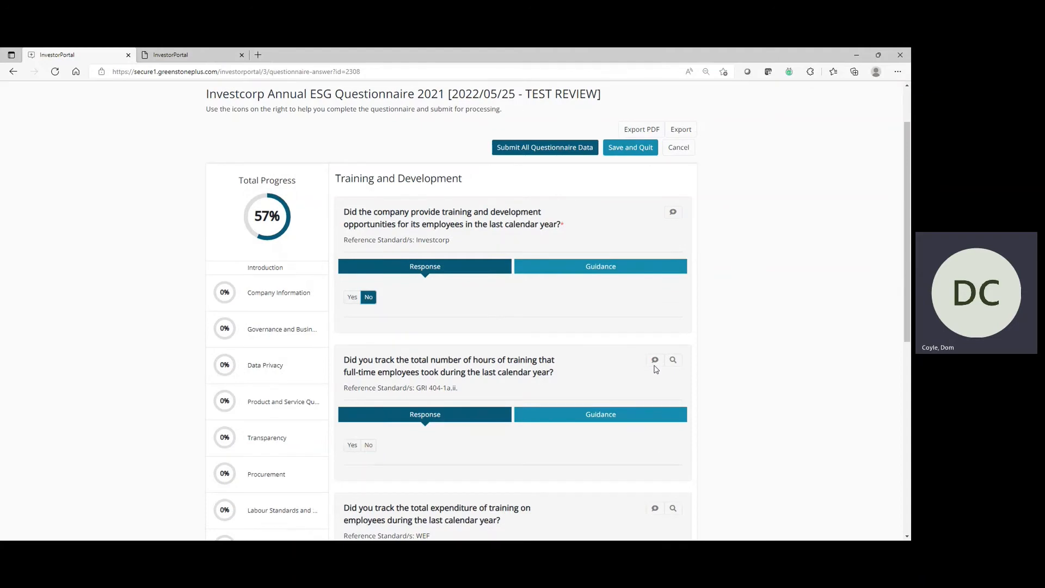
scroll(656, 369, "down", 5)
scroll(656, 368, "up", 6)
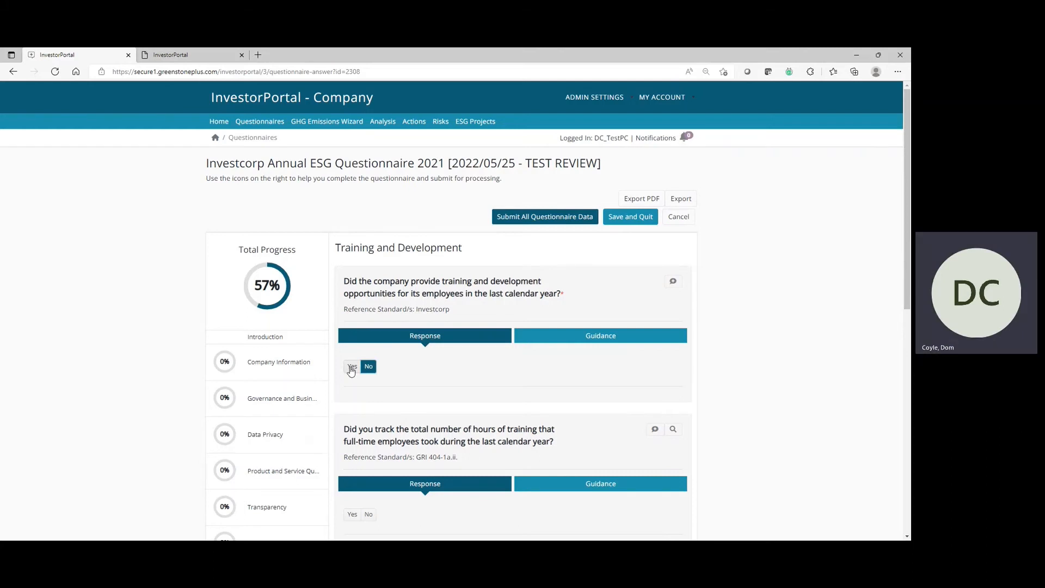
left_click(614, 342)
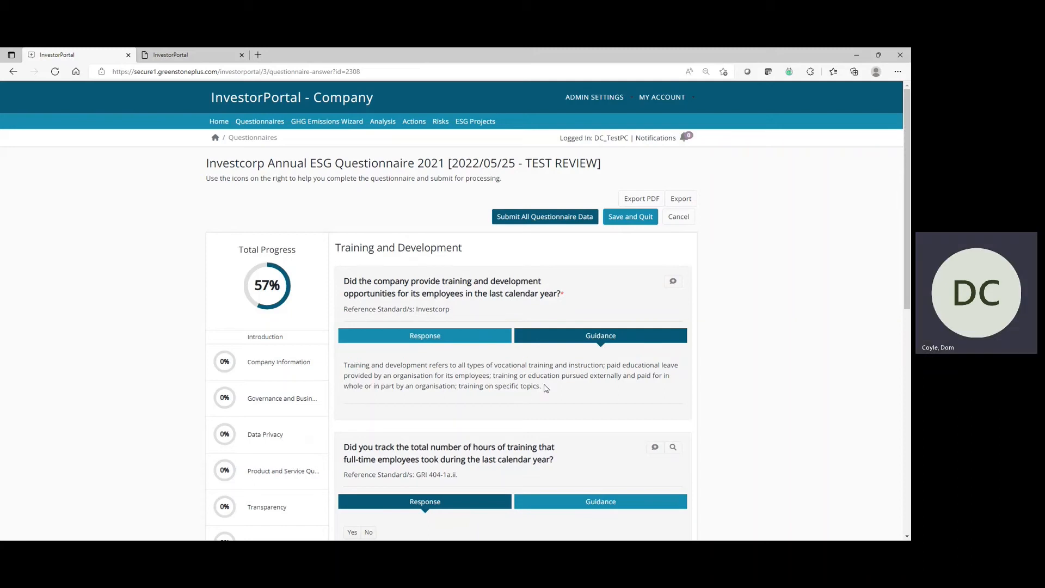
left_click(482, 343)
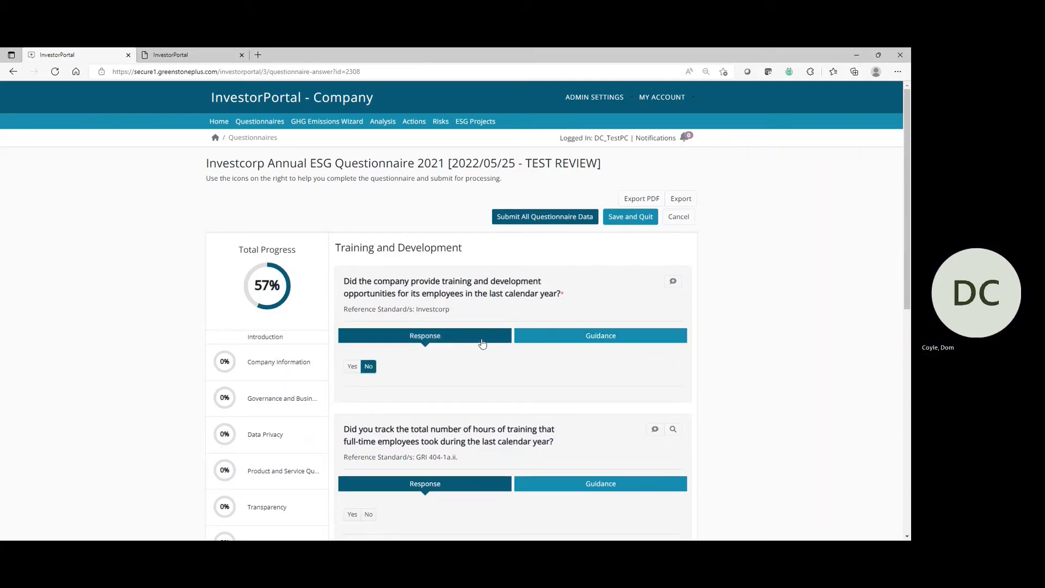
Step: Add the comment "xxx" to the question on employee training and development opportunities and answer it Yes
left_click(674, 283)
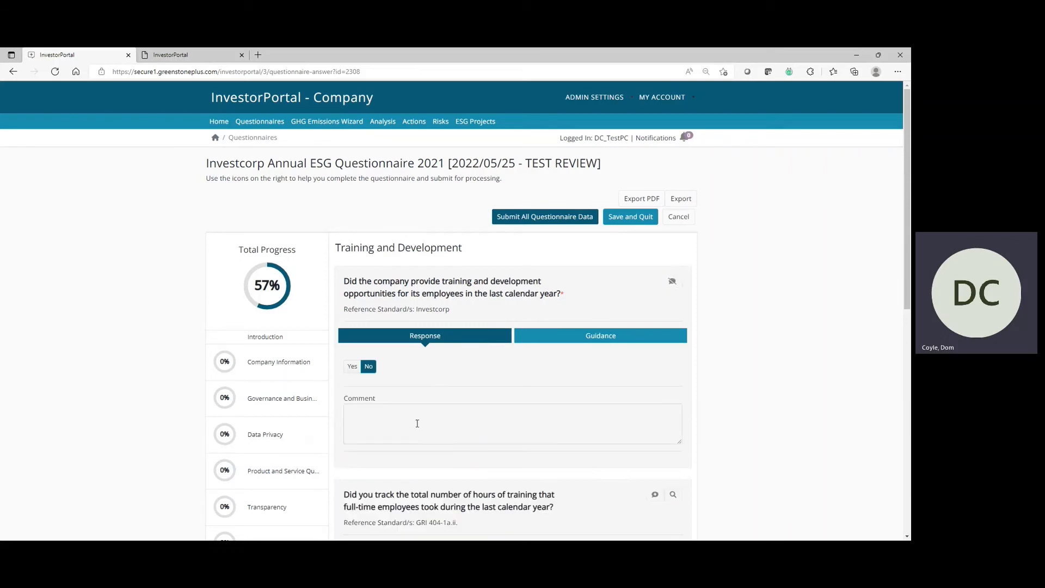
type("xxx")
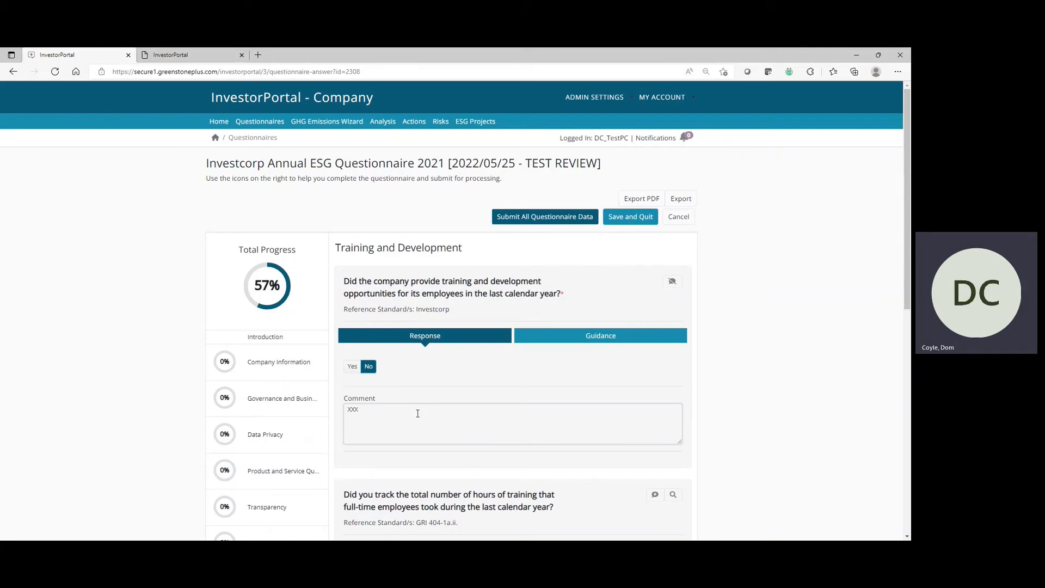
left_click(728, 360)
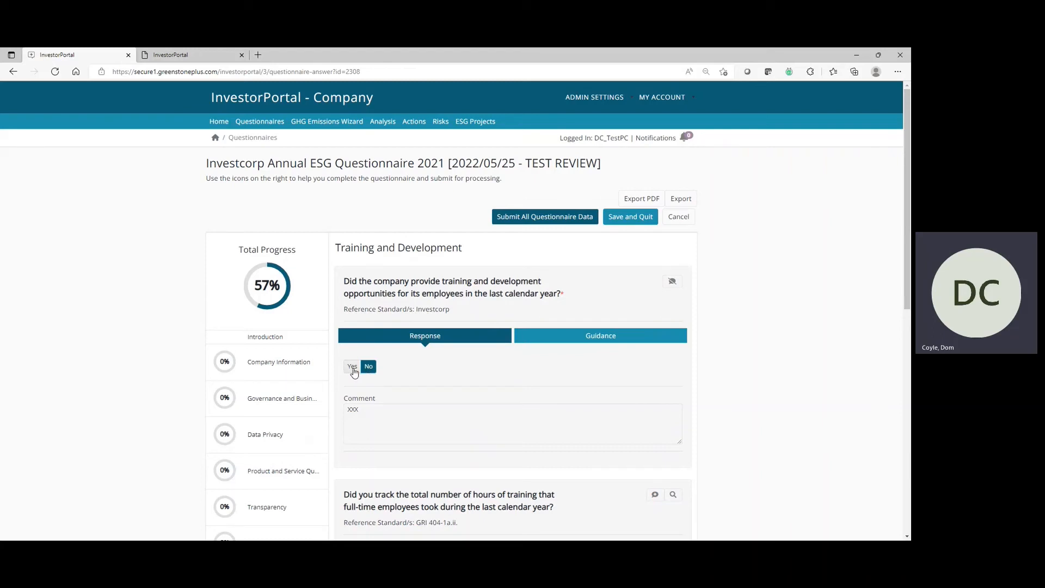
left_click(353, 367)
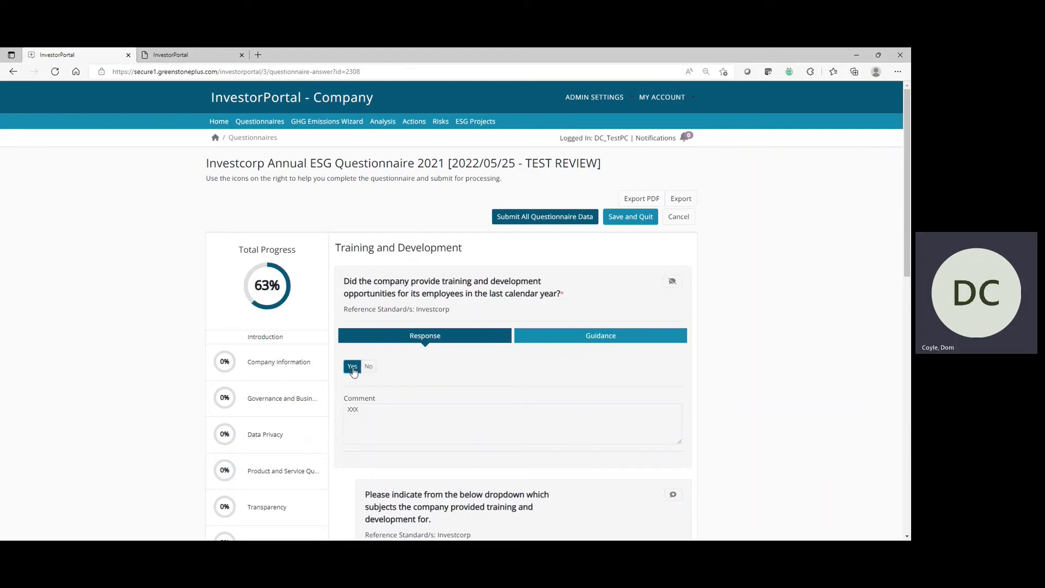
Step: Add AML / Anti-bribery and ESG / CSR to the training subjects, and remove Modern slavery and Cyber security / data privacy
scroll(547, 381, "down", 4)
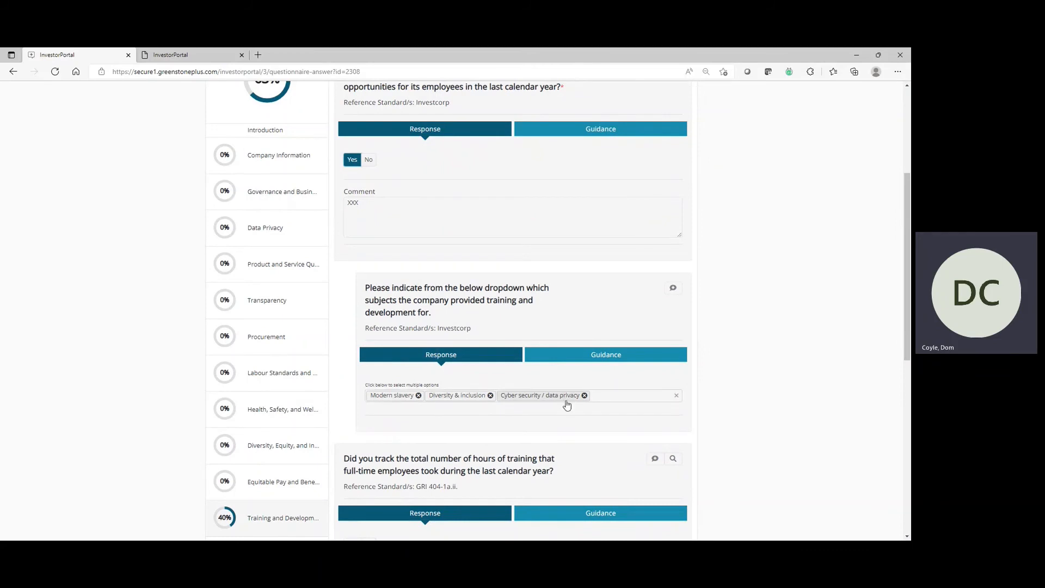
left_click(625, 397)
left_click(401, 434)
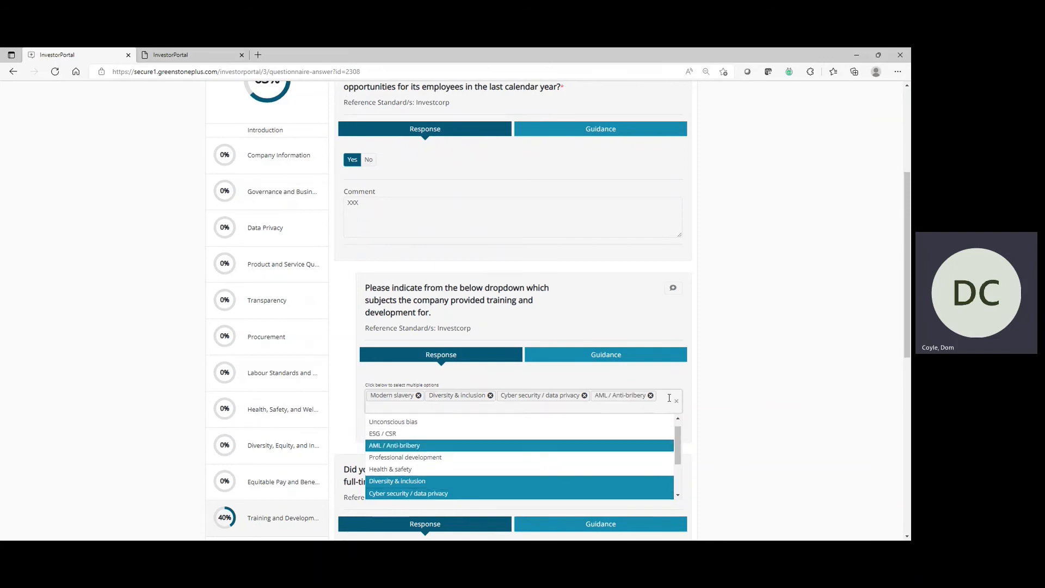
left_click(401, 435)
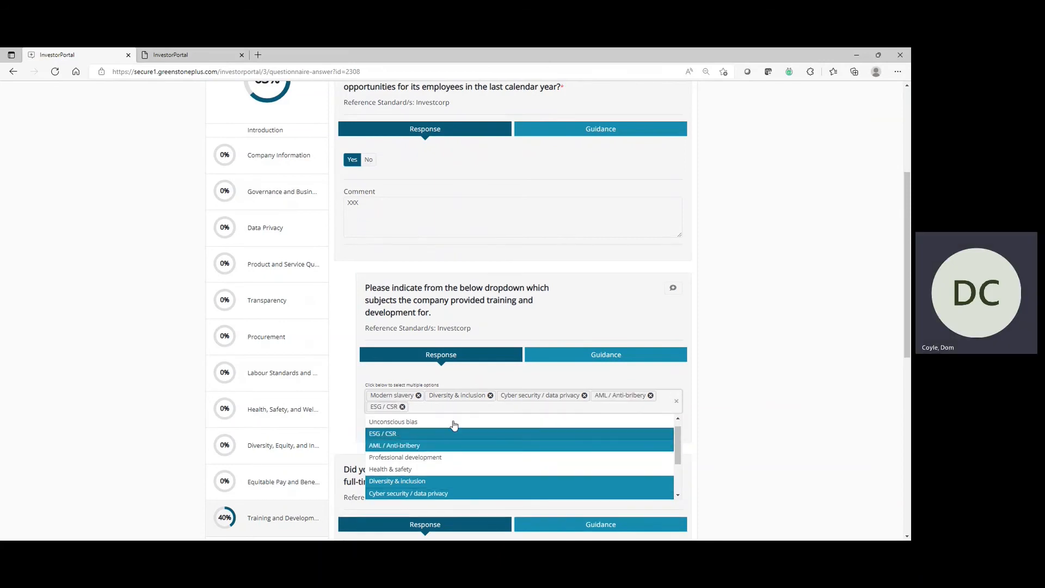
left_click(418, 396)
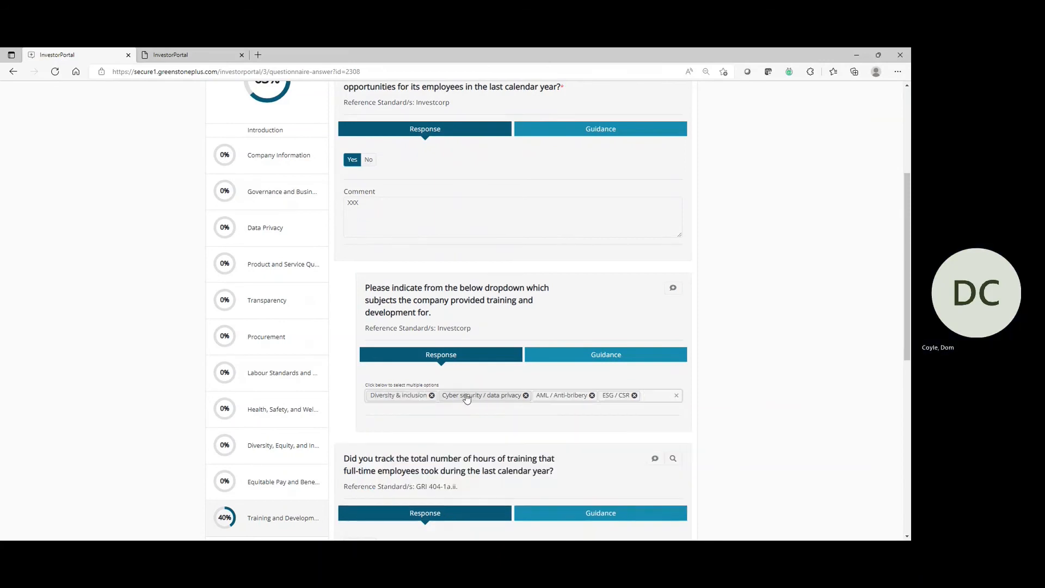
left_click(526, 396)
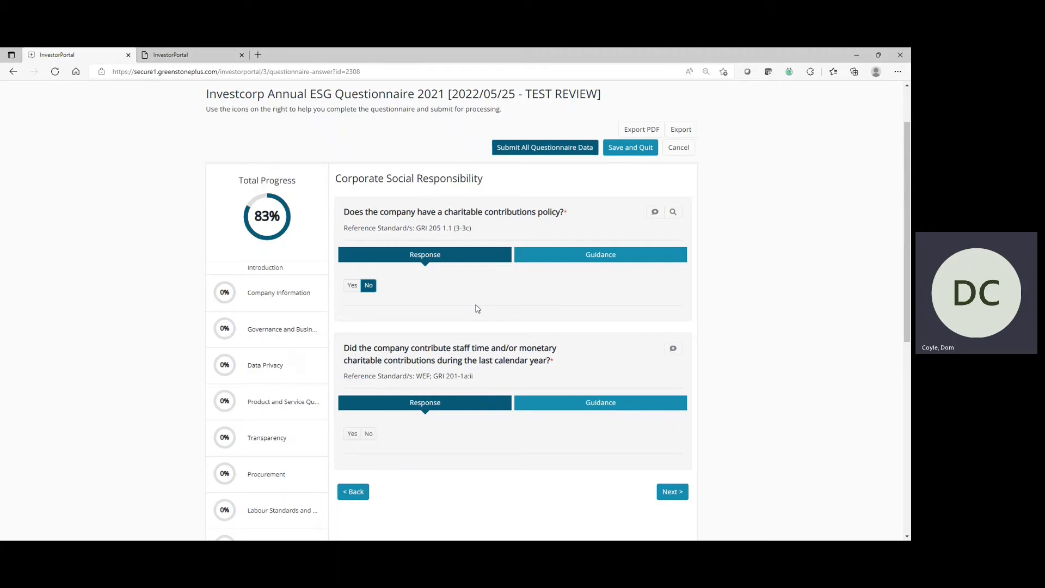
Step: In Corporate Social Responsibility, answer Yes to having a charitable contributions policy and review the follow-up question for attaching it
left_click(351, 287)
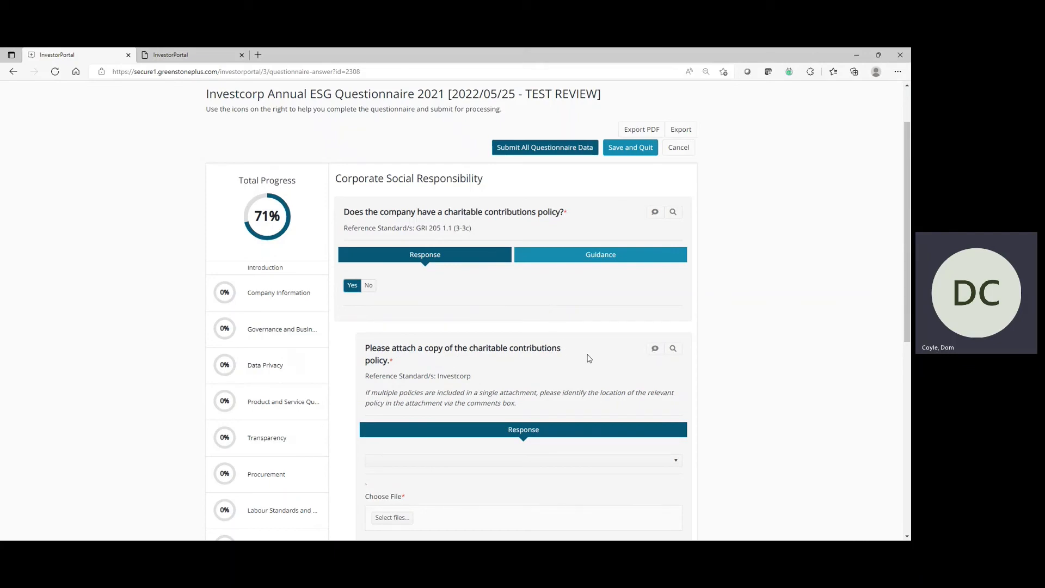
scroll(589, 359, "down", 2)
scroll(588, 358, "down", 1)
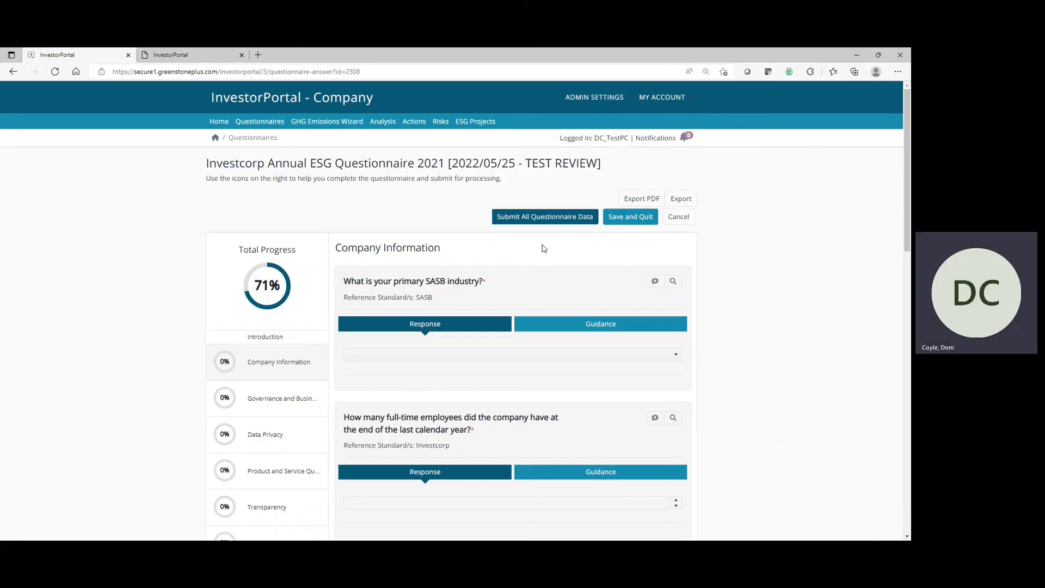
left_click(546, 225)
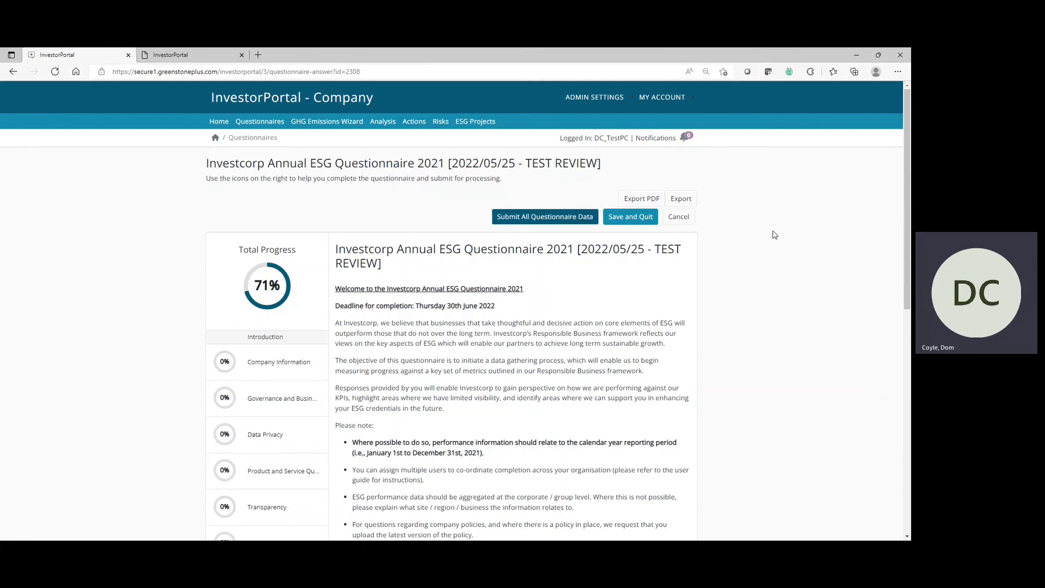
Step: Show the account options to locate Contact Support
left_click(662, 97)
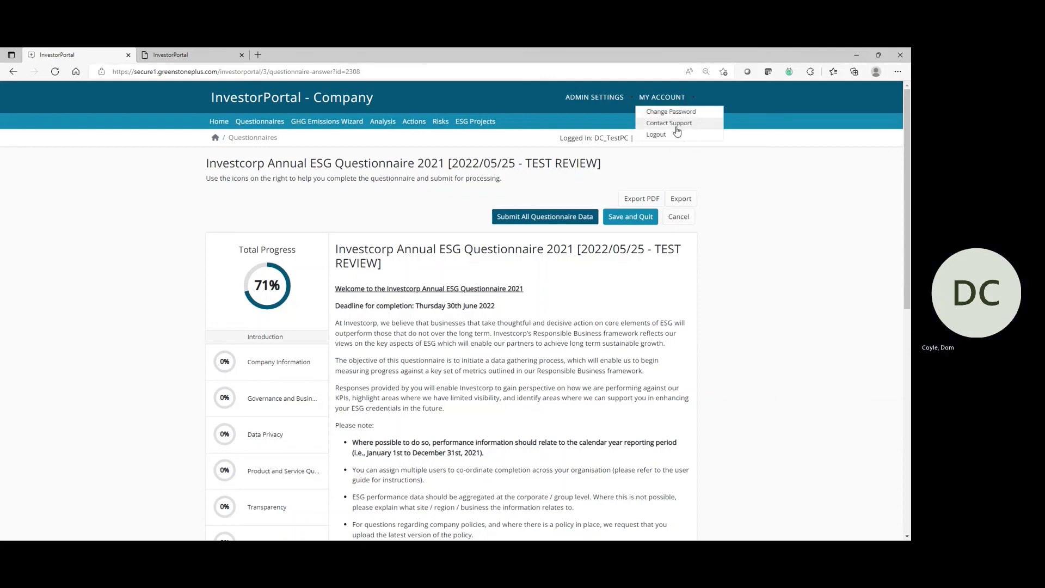